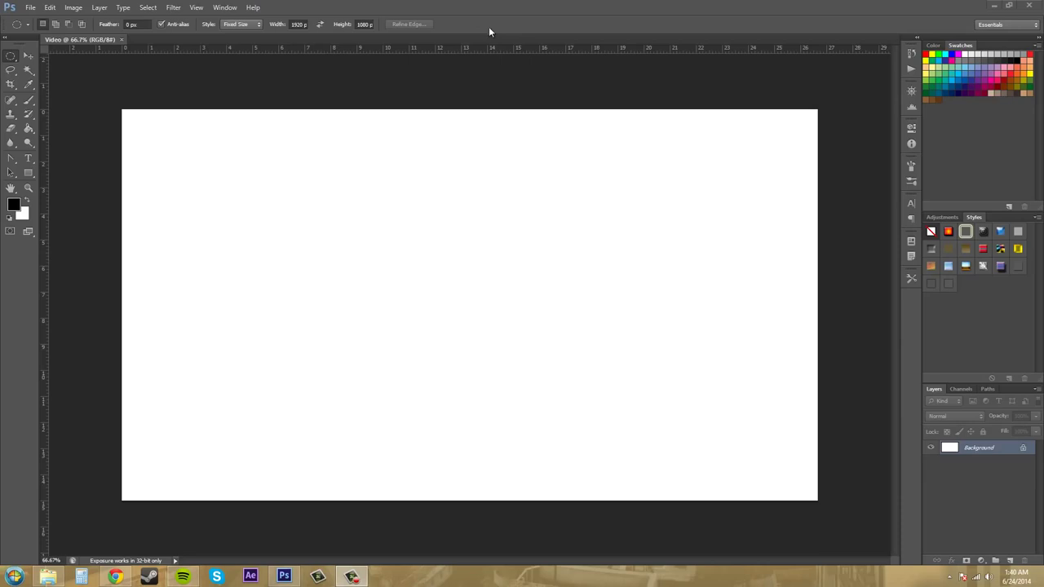
- Apply the New in CS6 workspace from the Window menu, collapsing panels into labelled icons
{"action": "left_click", "coordinate": [222, 8]}
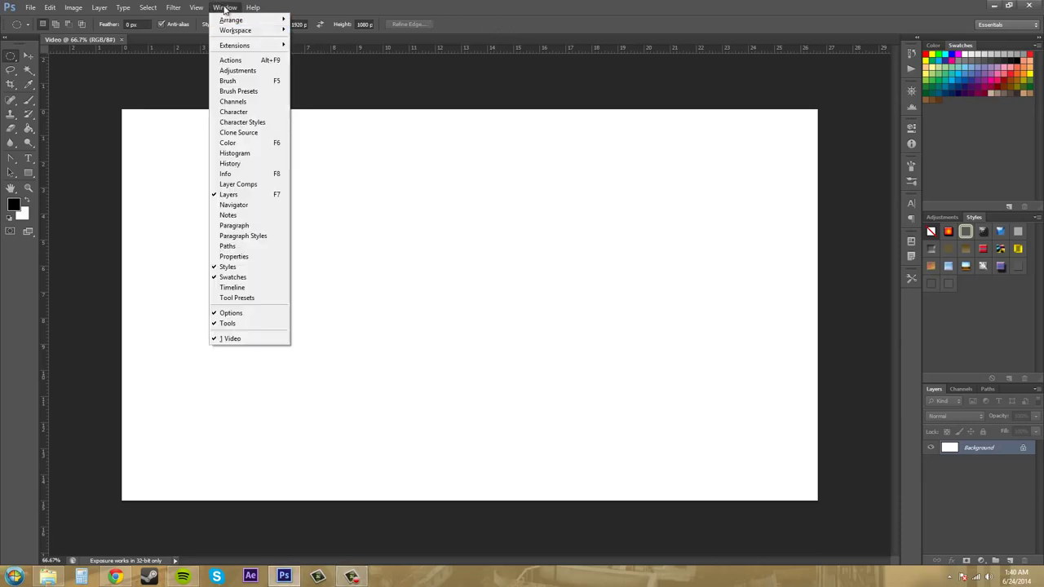
{"action": "mouse_move", "coordinate": [232, 30]}
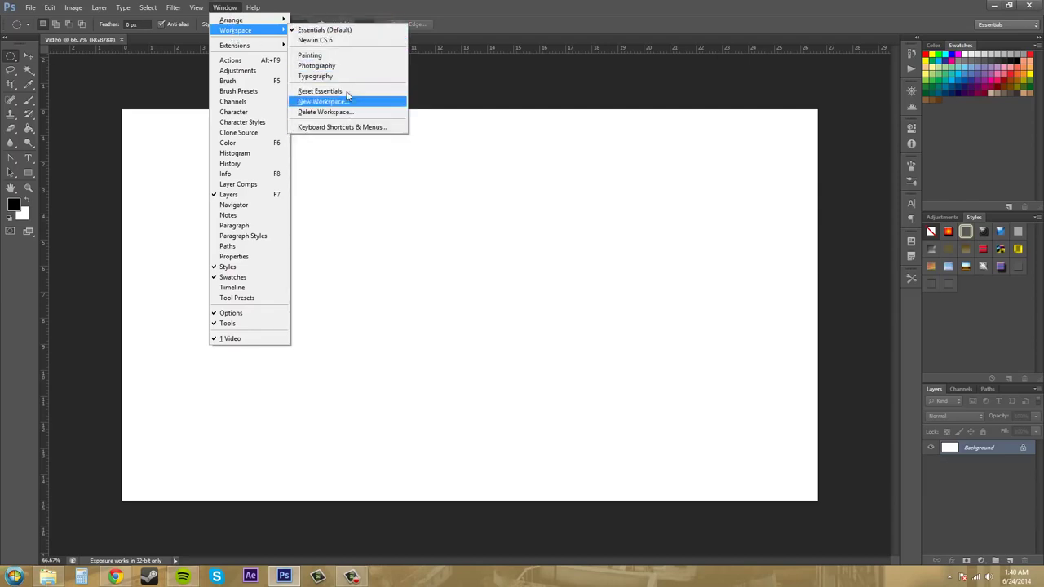
{"action": "left_click", "coordinate": [315, 40]}
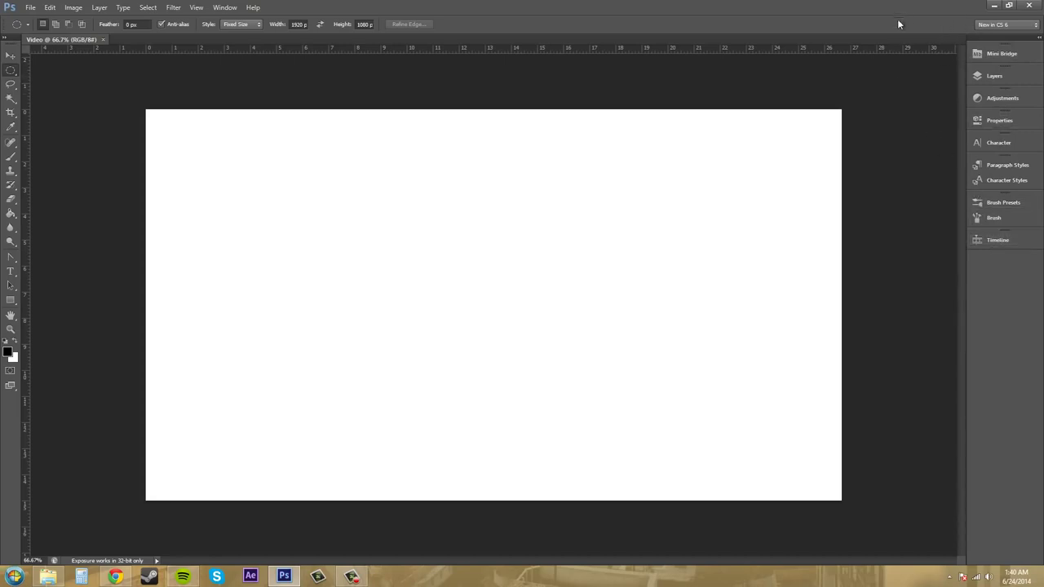
- Switch to the Typography workspace with the Character, Paragraph Styles and Layers panels
{"action": "left_click", "coordinate": [1003, 26]}
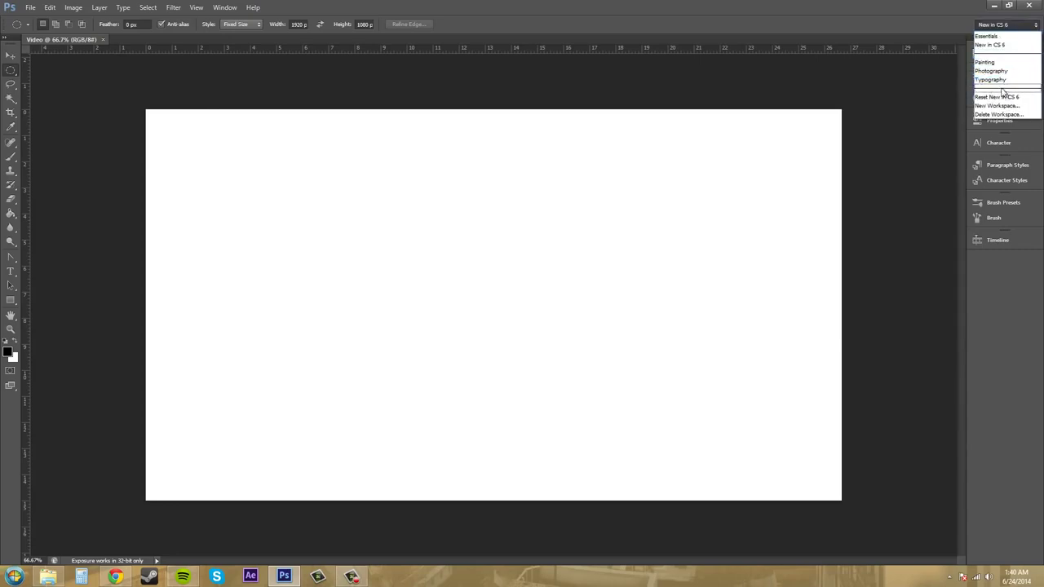
{"action": "left_click", "coordinate": [1004, 25]}
{"action": "left_click", "coordinate": [1005, 25]}
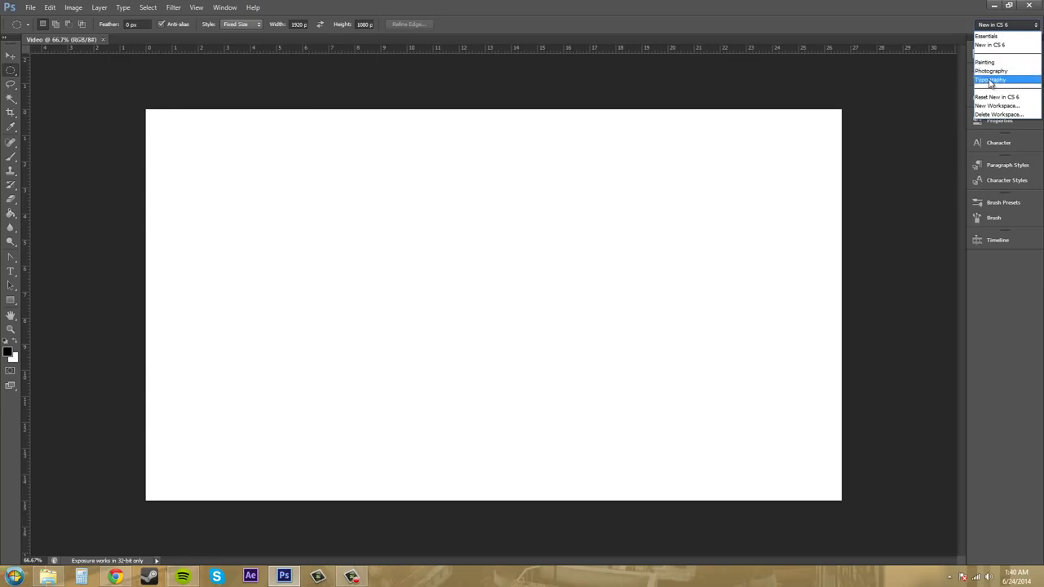
{"action": "left_click", "coordinate": [991, 80]}
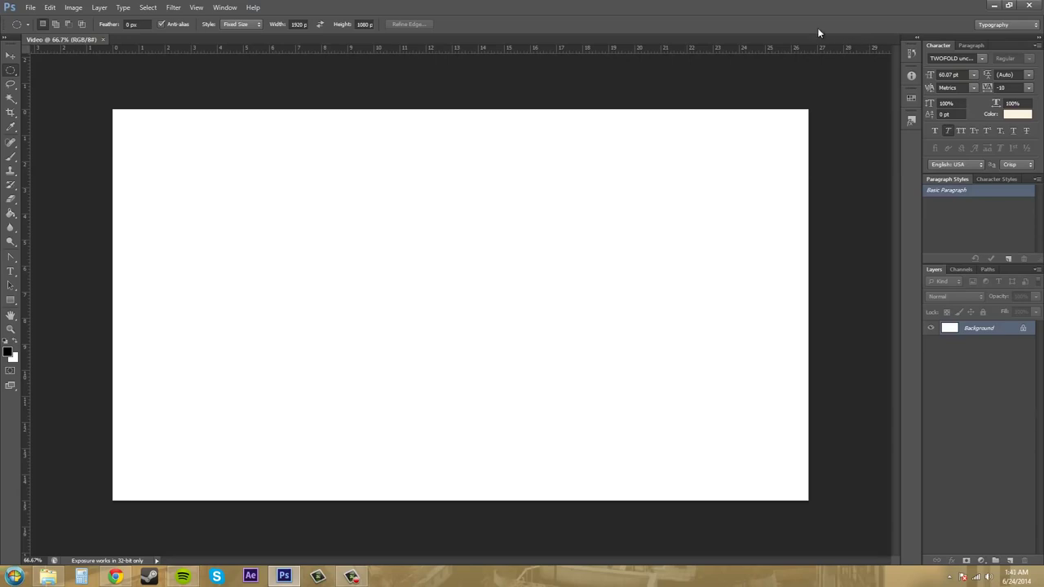
- Return to Essentials and begin saving it as a new workspace named Buddys Workspace
{"action": "left_click", "coordinate": [982, 24]}
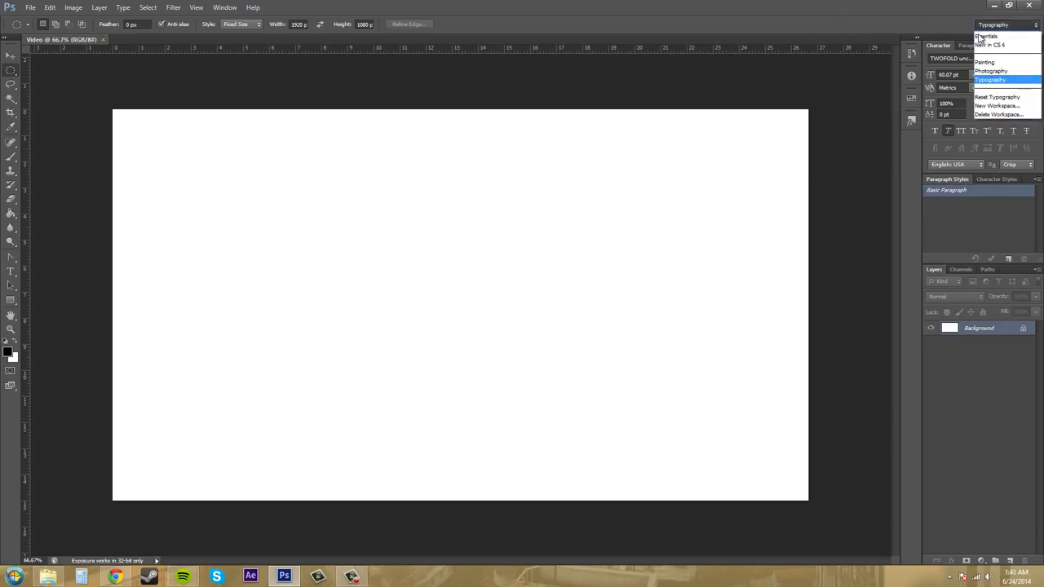
{"action": "left_click", "coordinate": [979, 35]}
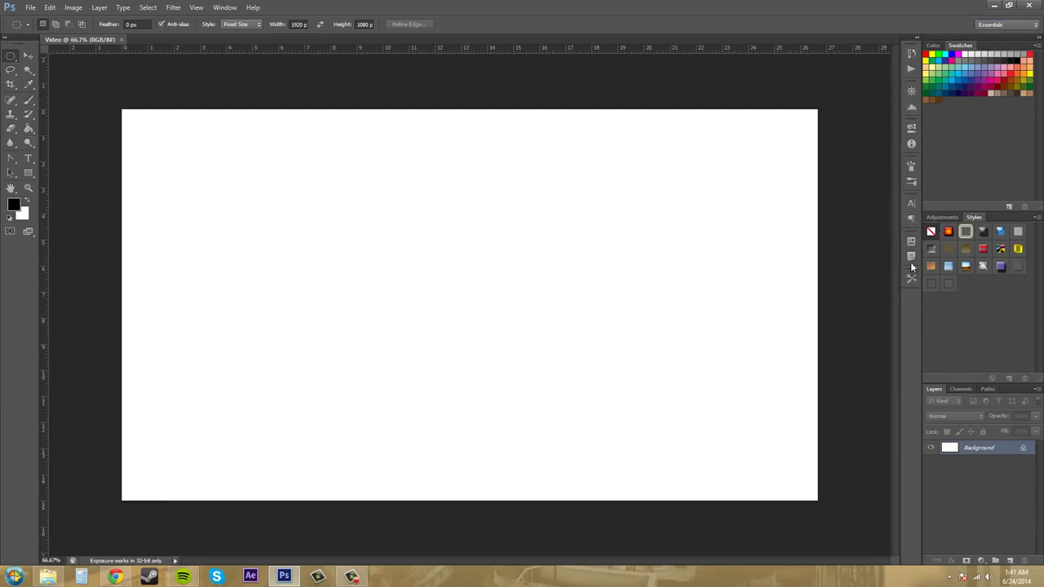
{"action": "left_click", "coordinate": [1002, 25]}
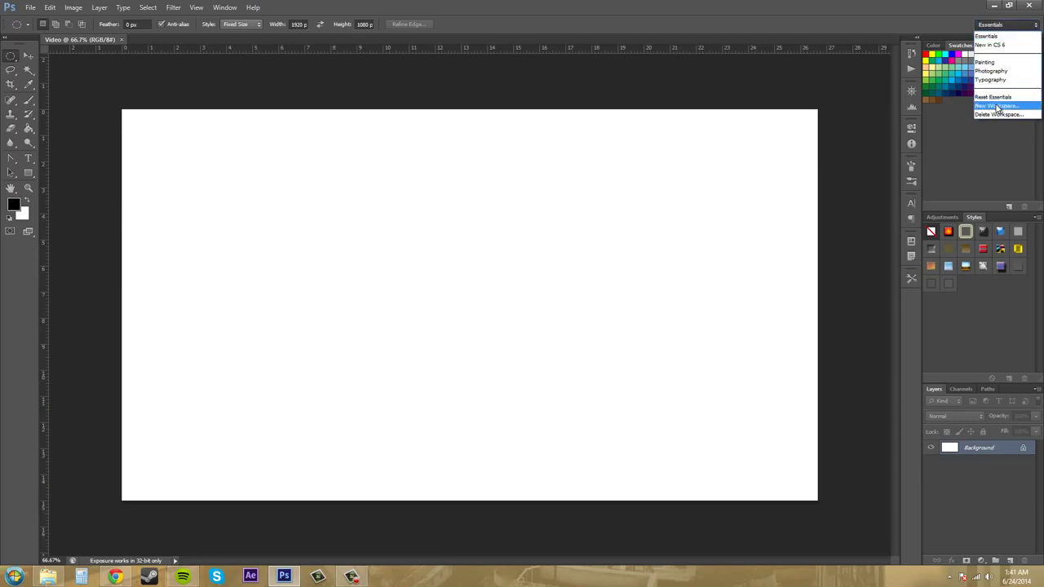
{"action": "left_click", "coordinate": [997, 107]}
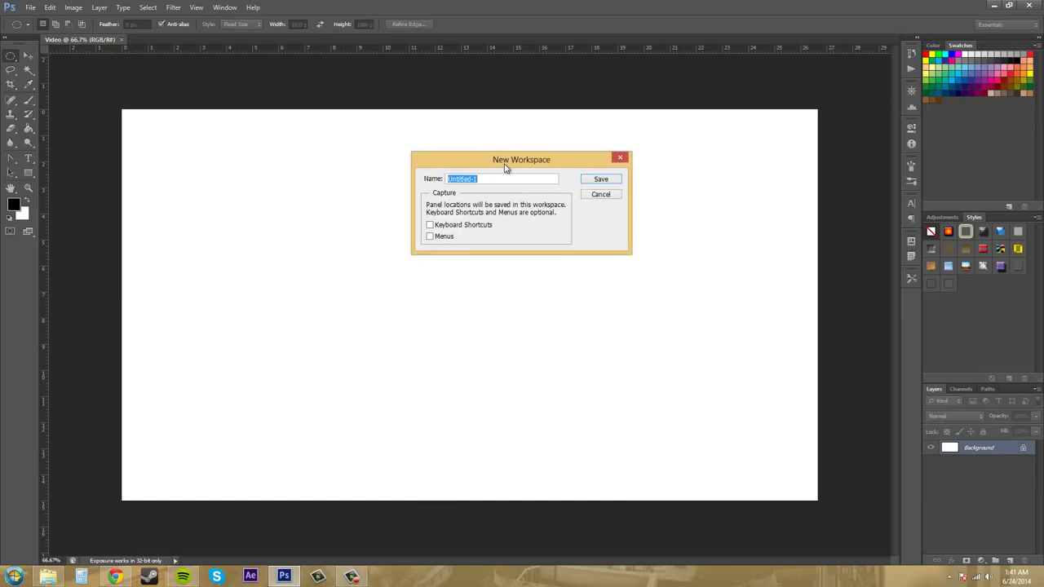
{"action": "type", "text": "Buddys Workspace"}
- Save Buddys Workspace, then close the Color, Swatches, Adjustments and Styles panels
{"action": "left_click", "coordinate": [600, 181]}
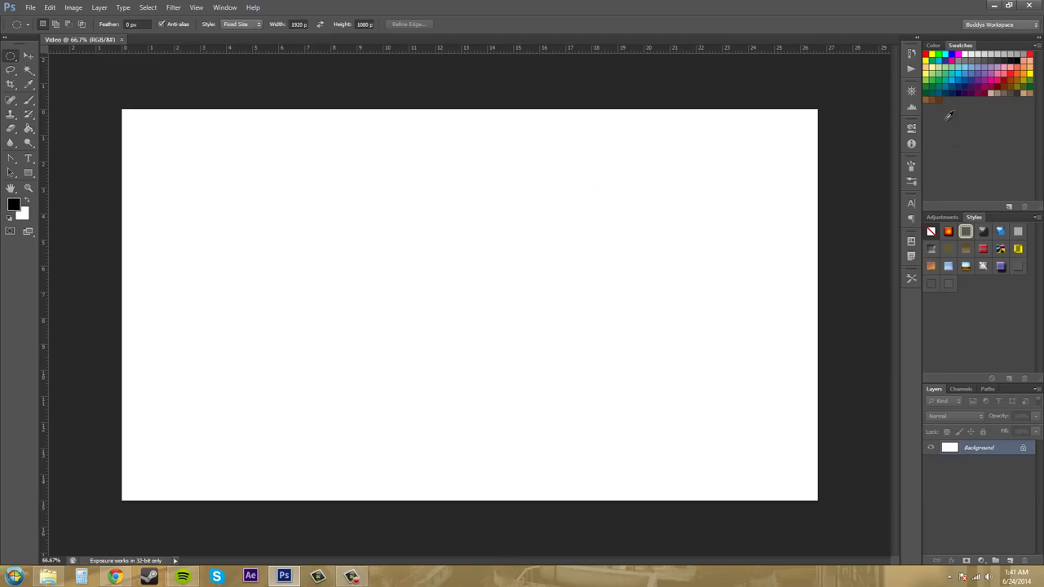
{"action": "left_click", "coordinate": [933, 46]}
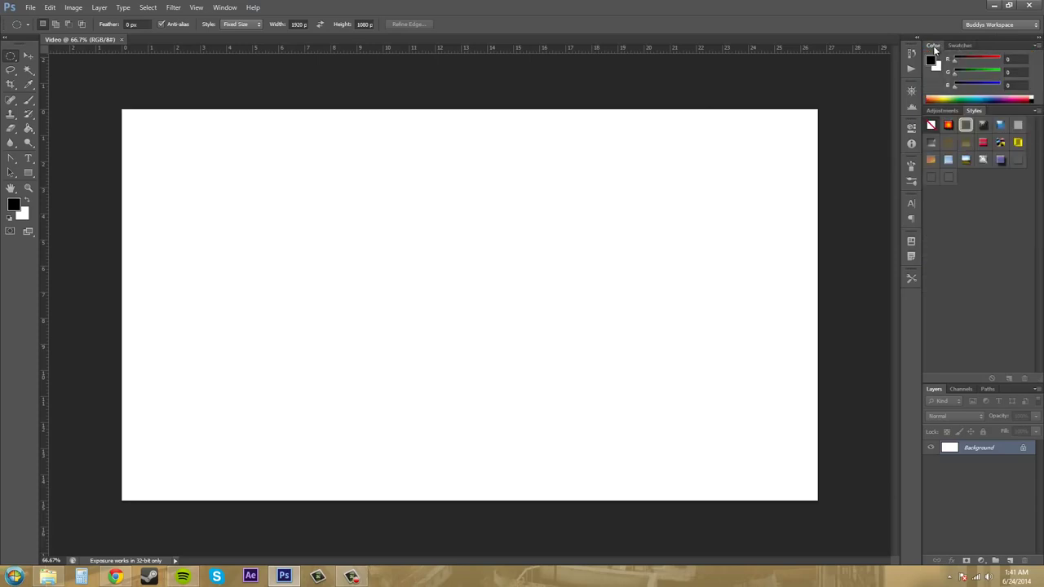
{"action": "right_click", "coordinate": [934, 45]}
{"action": "left_click", "coordinate": [942, 53]}
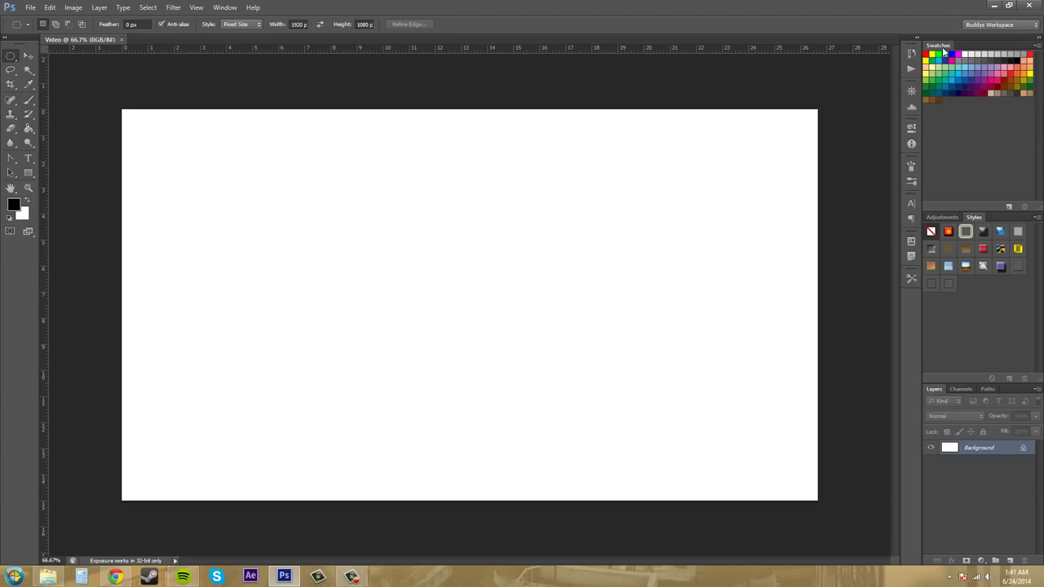
{"action": "right_click", "coordinate": [940, 46]}
{"action": "left_click", "coordinate": [941, 52]}
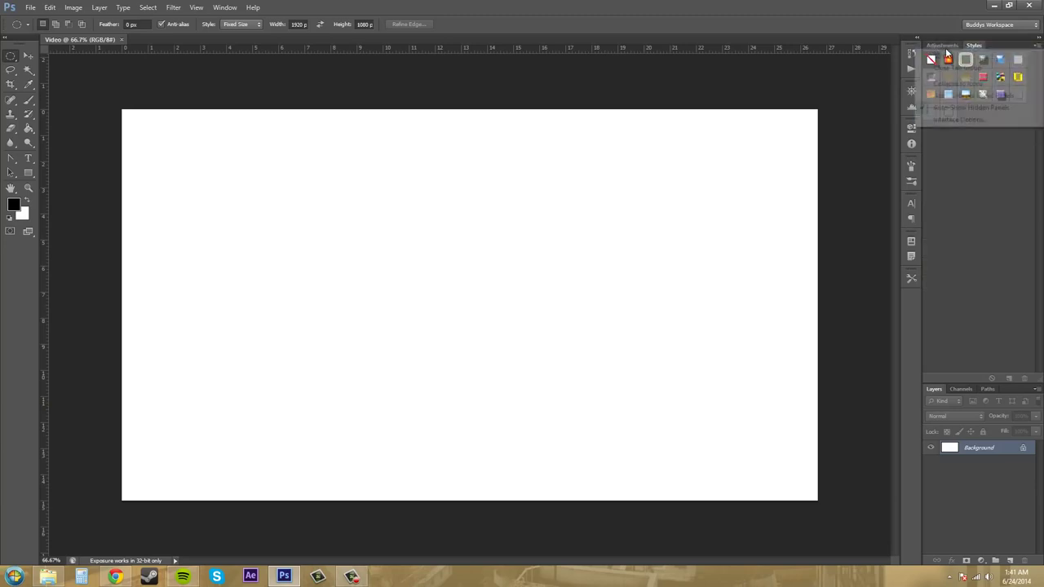
{"action": "right_click", "coordinate": [939, 46]}
{"action": "left_click", "coordinate": [943, 52]}
{"action": "right_click", "coordinate": [940, 46]}
{"action": "left_click", "coordinate": [944, 52]}
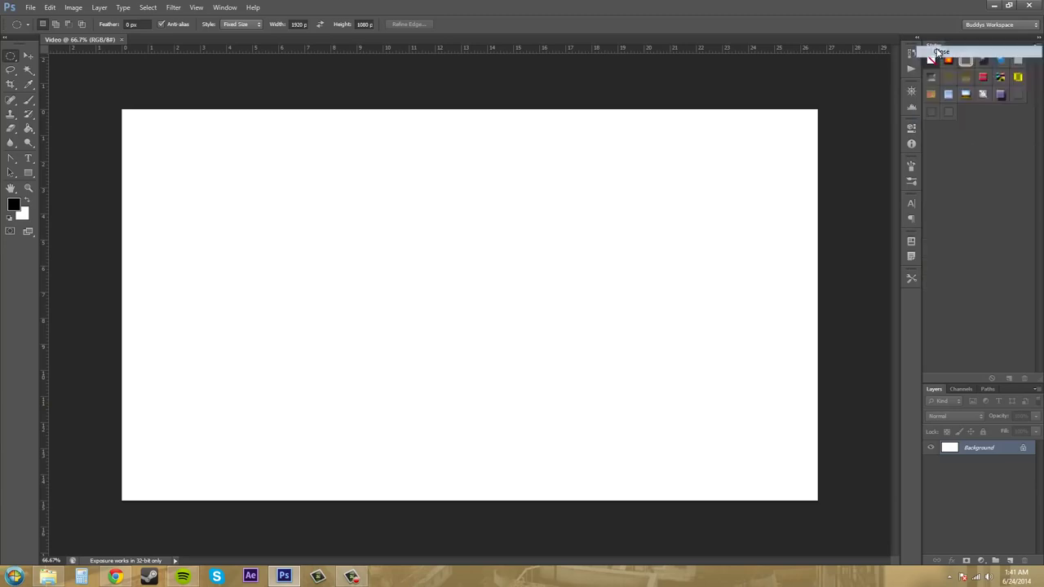
- Open the Actions panel and dock Actions and History above Layers
{"action": "left_click", "coordinate": [217, 9]}
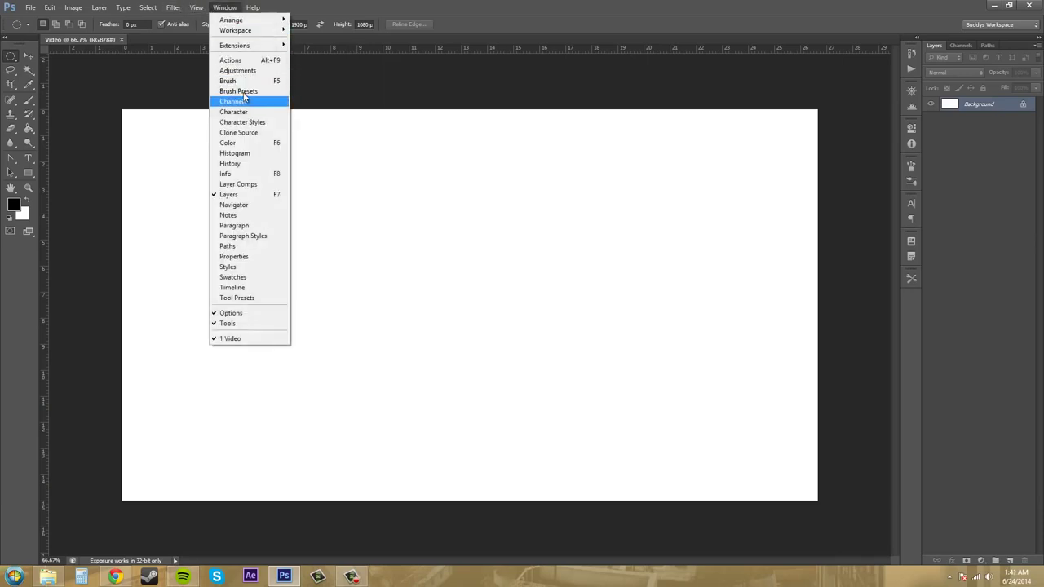
{"action": "left_click", "coordinate": [232, 59]}
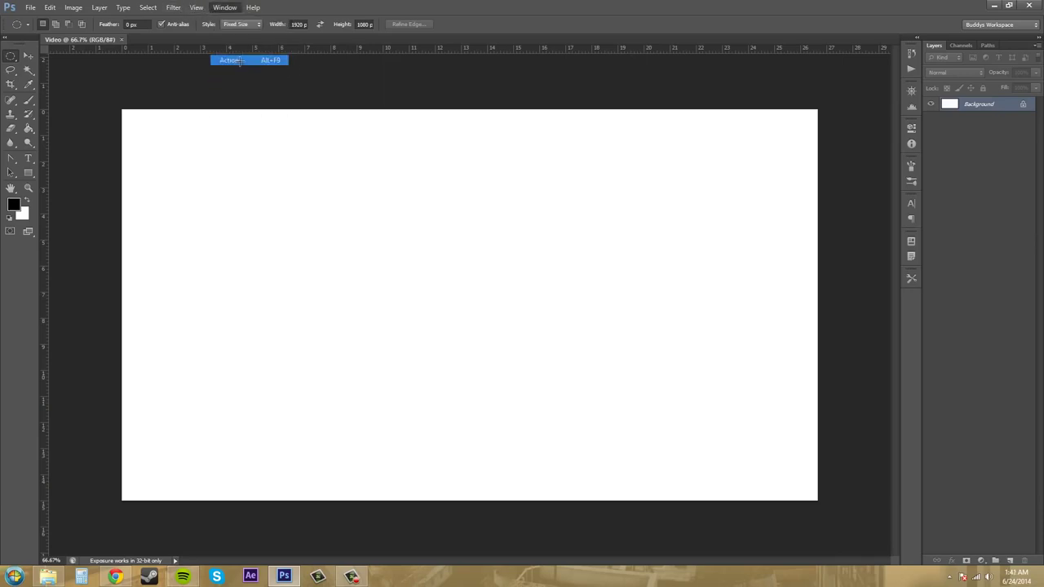
{"action": "left_click_drag", "start_coordinate": [840, 47], "coordinate": [959, 38]}
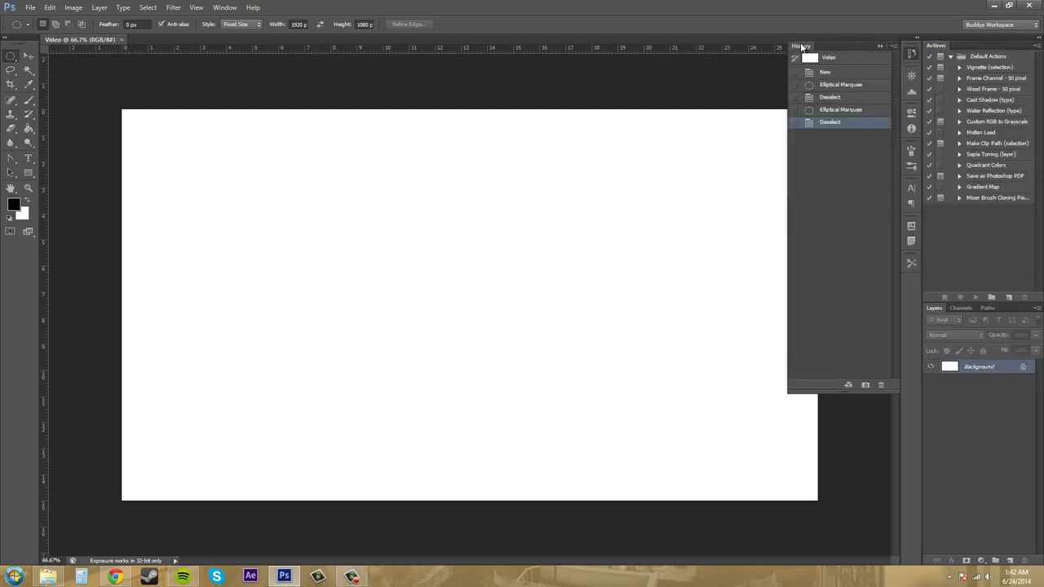
{"action": "left_click_drag", "start_coordinate": [801, 46], "coordinate": [973, 50]}
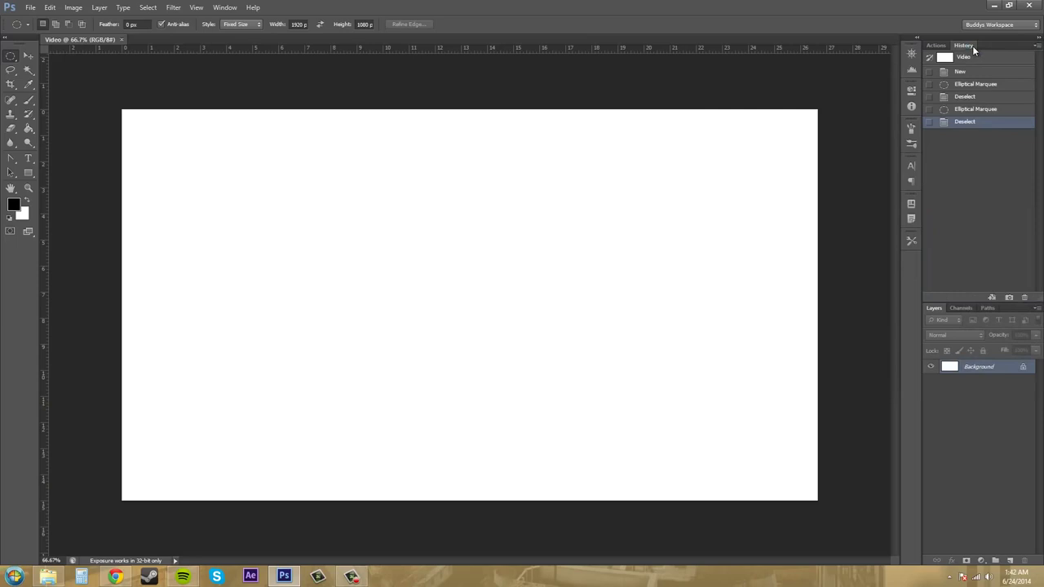
- Close two leftover groups of collapsed panel icons from the dock
{"action": "right_click", "coordinate": [912, 91]}
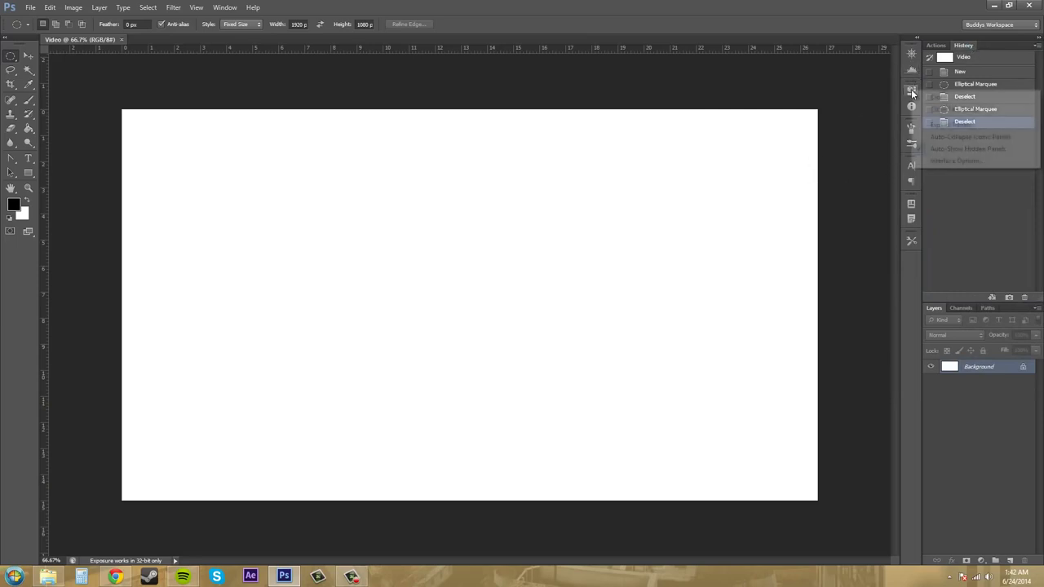
{"action": "left_click", "coordinate": [948, 111]}
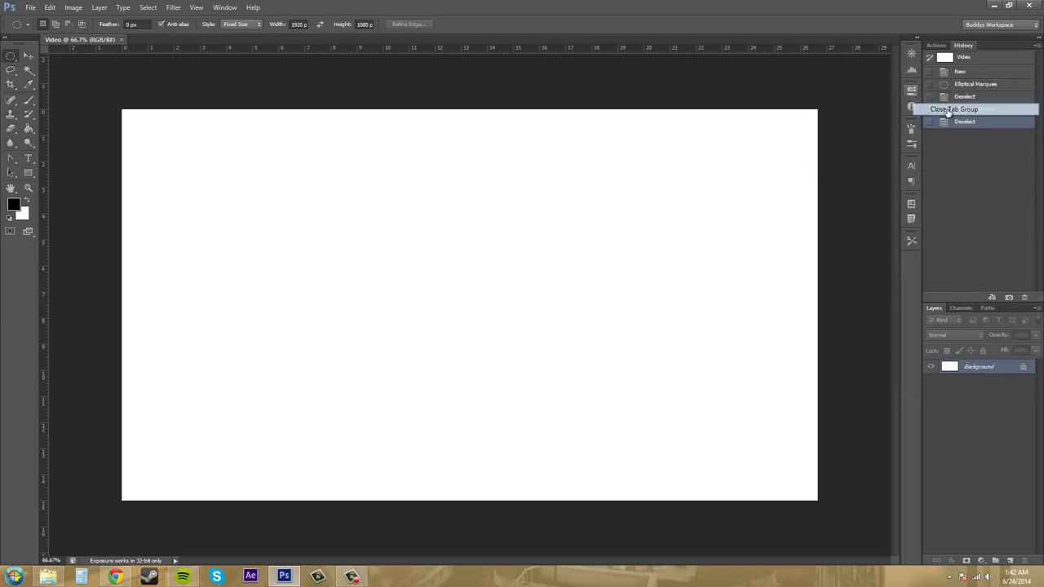
{"action": "right_click", "coordinate": [914, 174]}
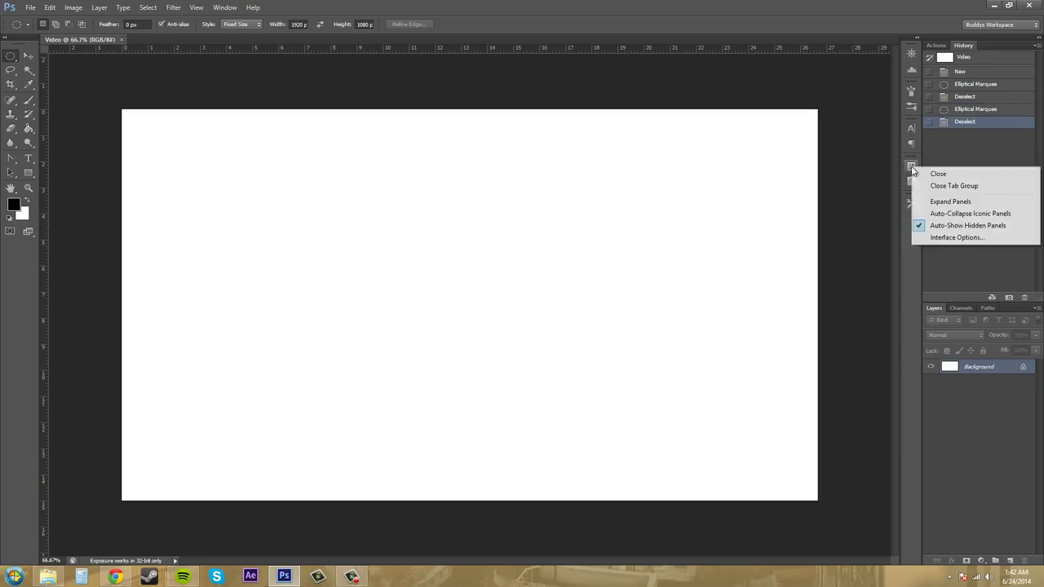
{"action": "left_click", "coordinate": [956, 188]}
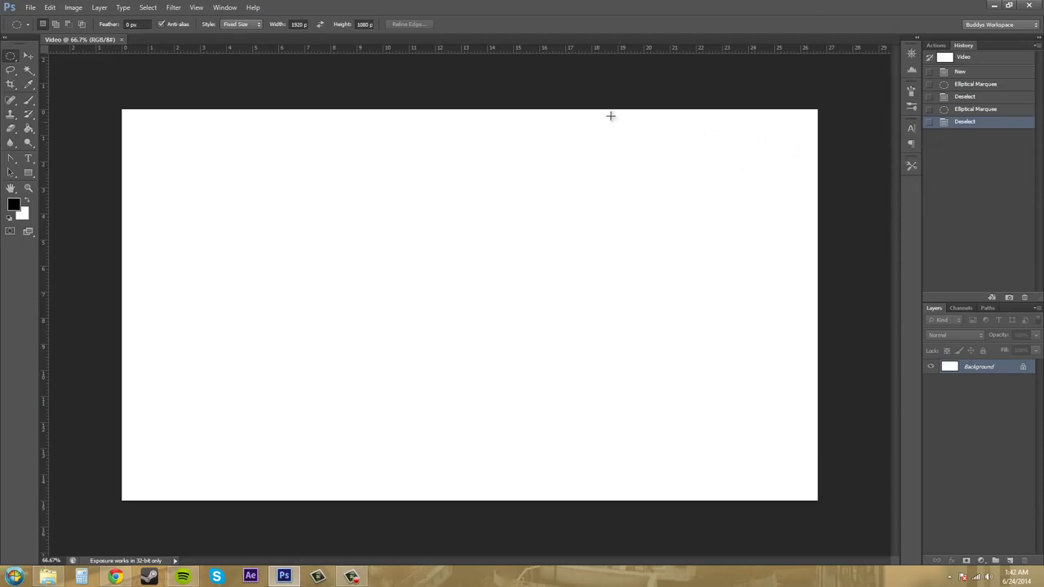
- Return to Essentials, restoring the Color, Swatches, Adjustments and Styles panels
{"action": "left_click", "coordinate": [998, 28]}
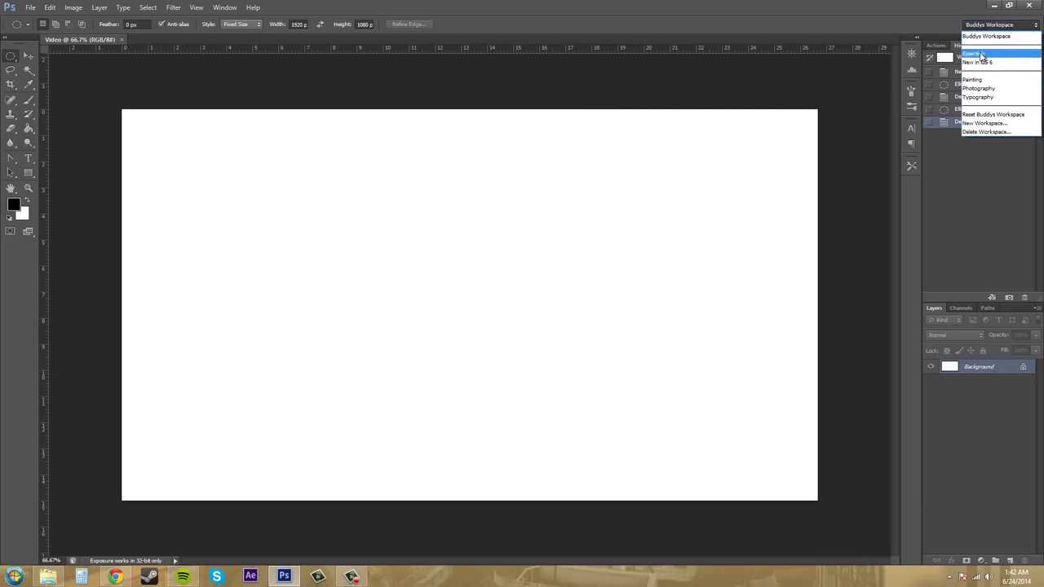
{"action": "left_click", "coordinate": [979, 54]}
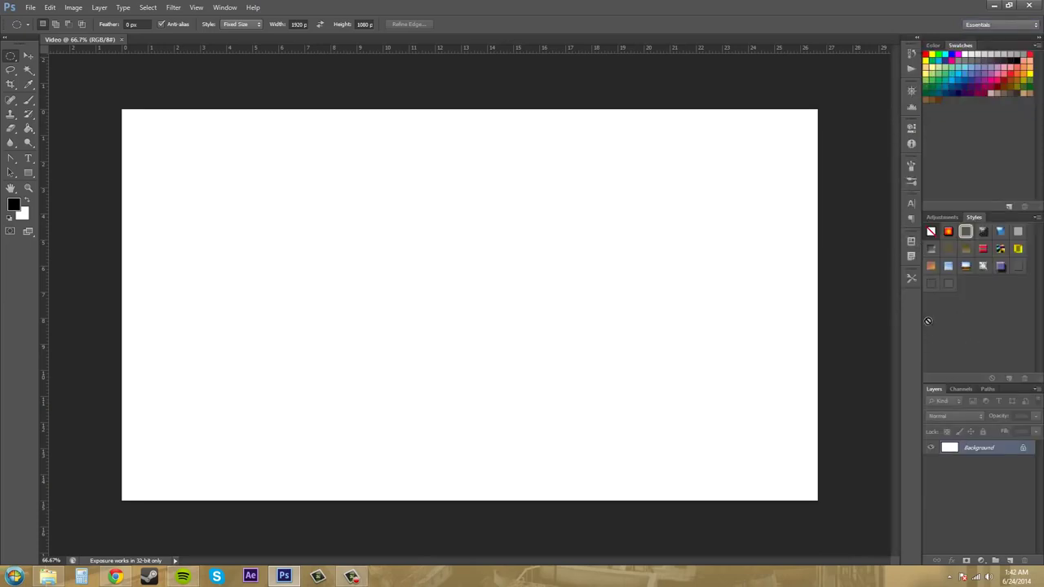
- Switch to Buddys Workspace and float the Tools panel over the canvas
{"action": "left_click", "coordinate": [987, 26]}
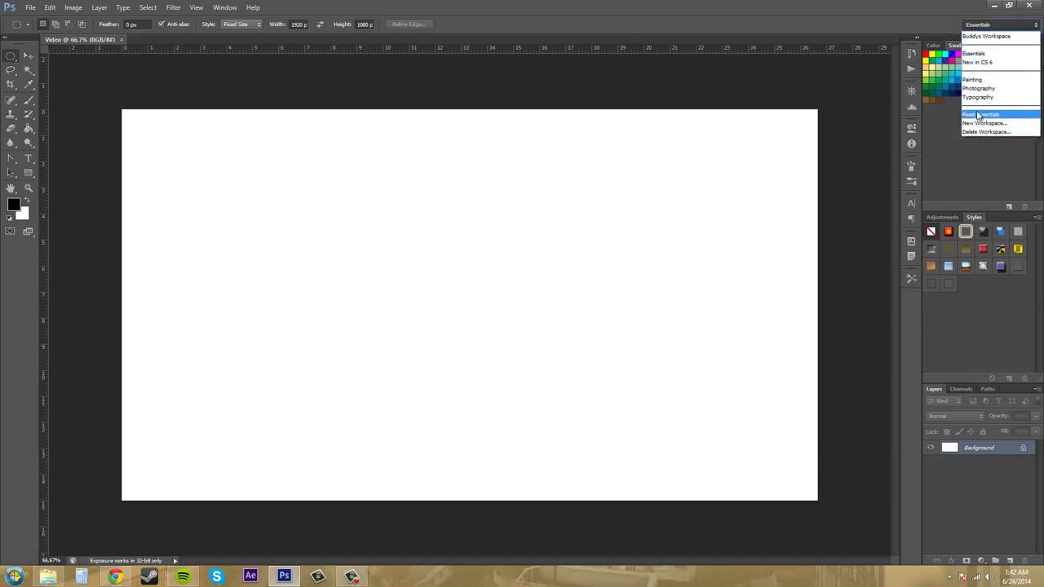
{"action": "left_click", "coordinate": [986, 36]}
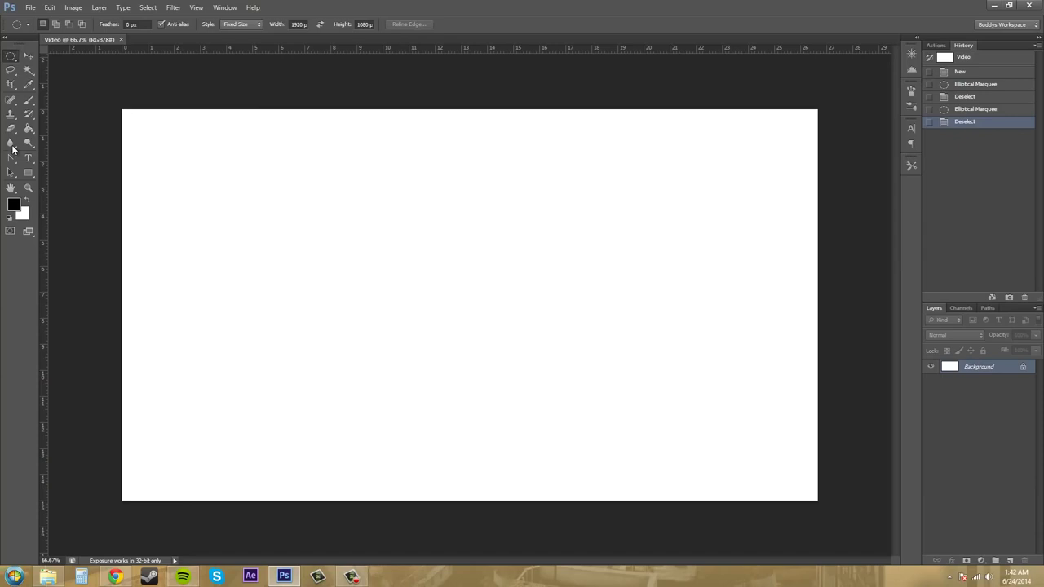
{"action": "left_click_drag", "start_coordinate": [19, 47], "coordinate": [51, 171]}
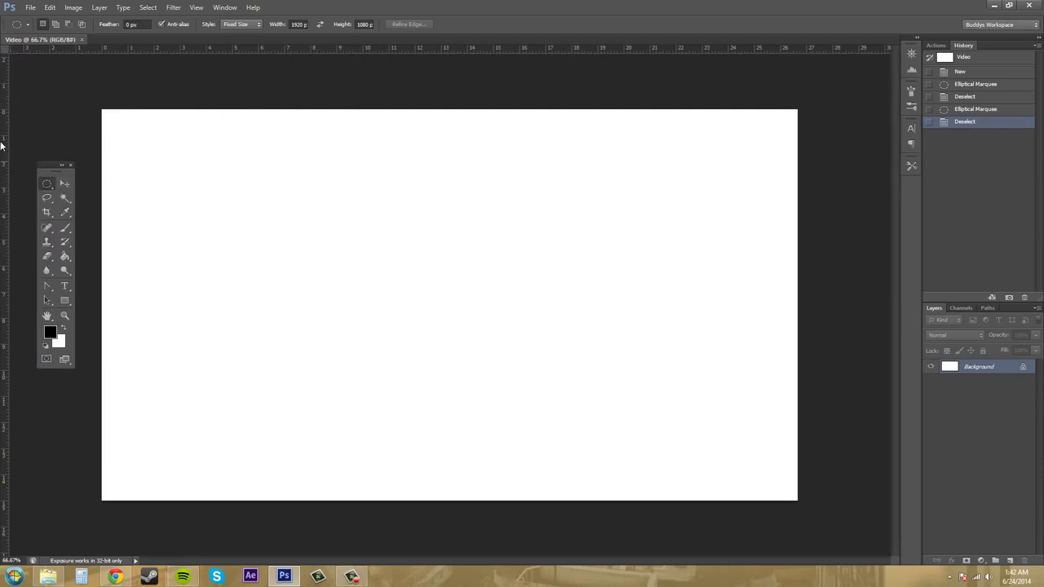
- Switch to Essentials and back to Buddys Workspace, then open the workspace list
{"action": "left_click", "coordinate": [988, 25]}
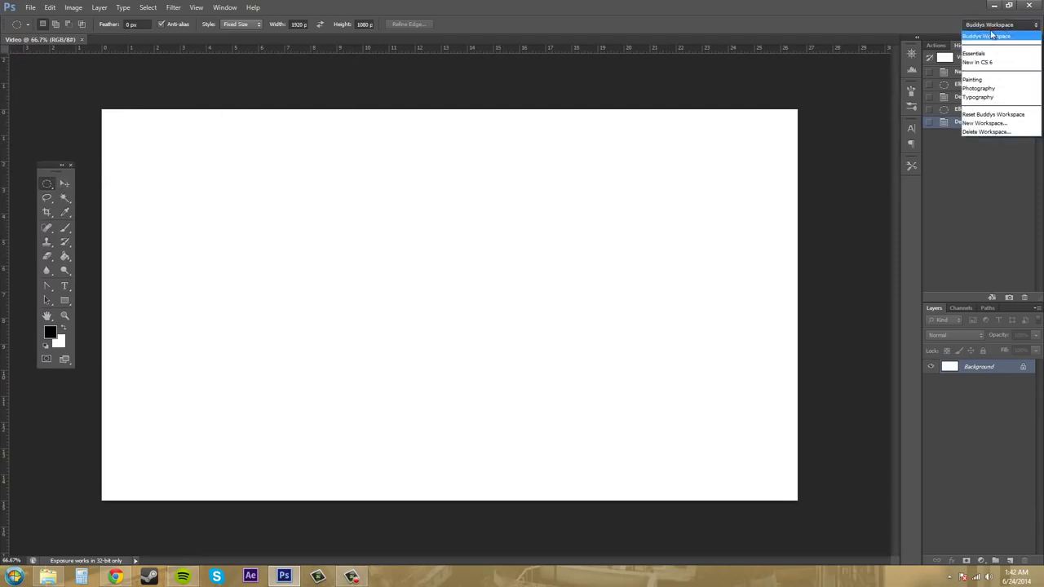
{"action": "left_click", "coordinate": [982, 39]}
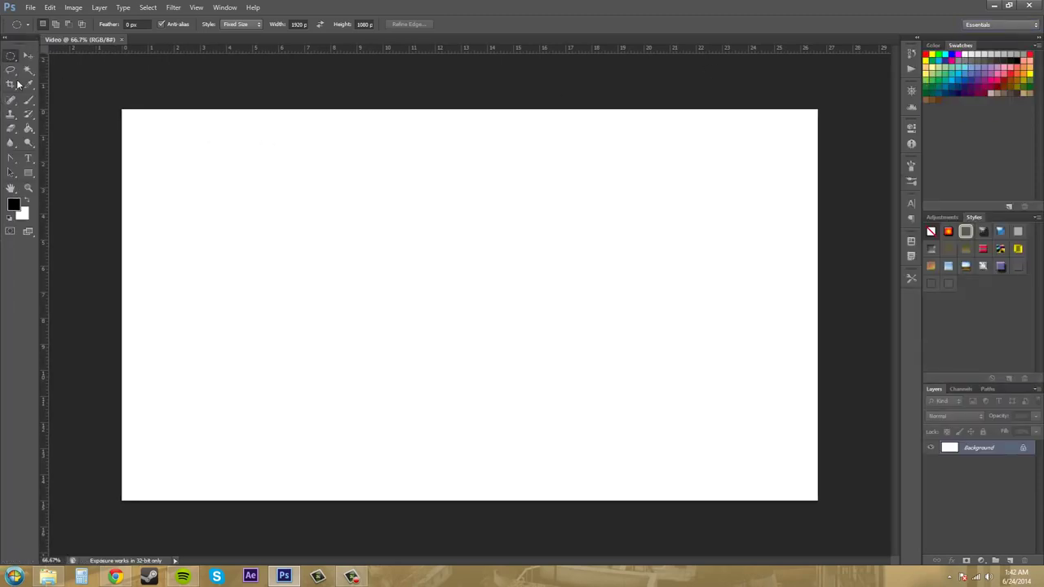
{"action": "left_click", "coordinate": [997, 25]}
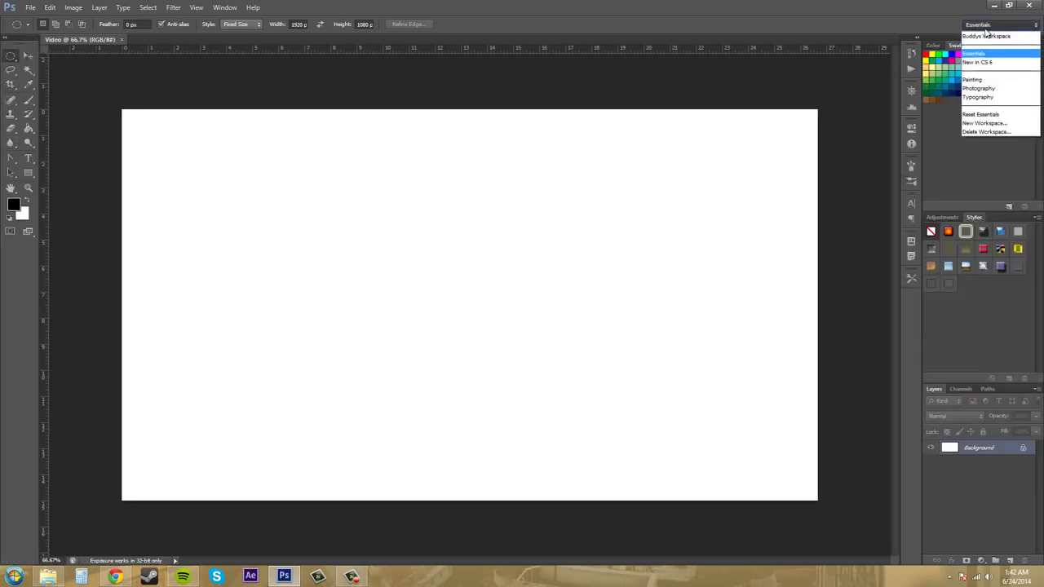
{"action": "left_click", "coordinate": [987, 53]}
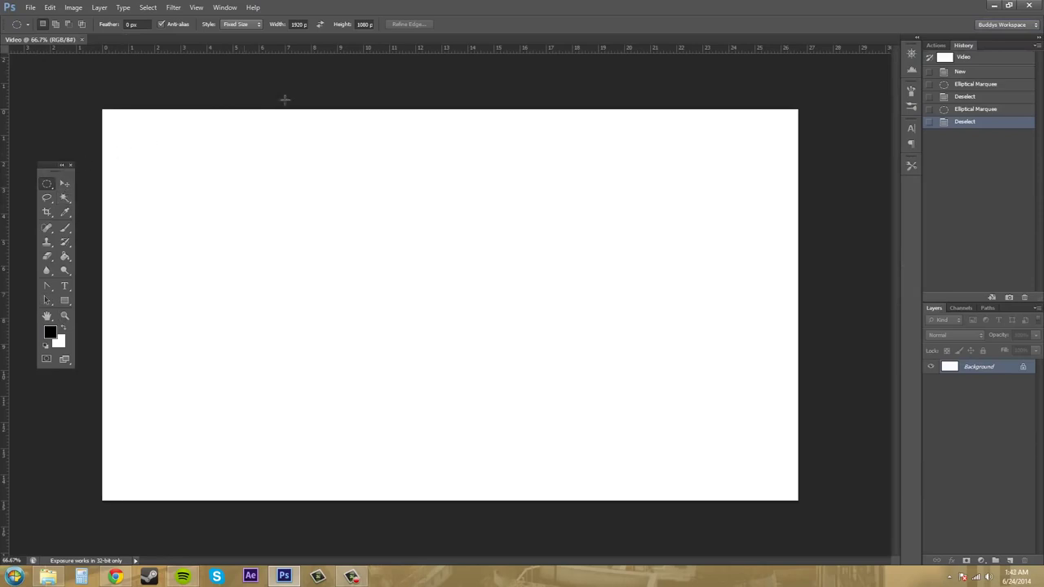
{"action": "left_click", "coordinate": [999, 25]}
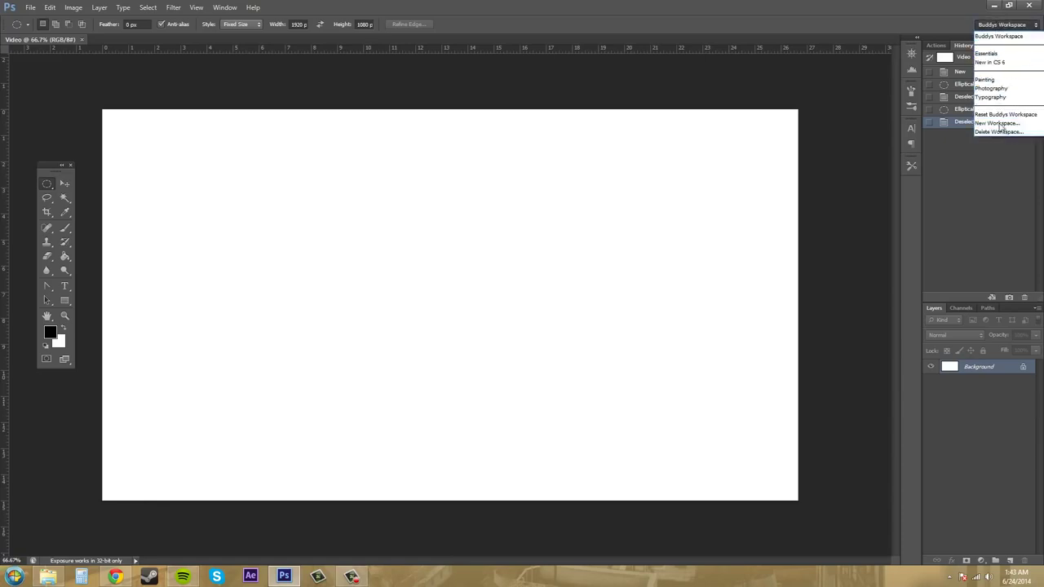
- Open Delete Workspace, browse the deletable workspaces, then cancel without deleting
{"action": "left_click", "coordinate": [997, 133]}
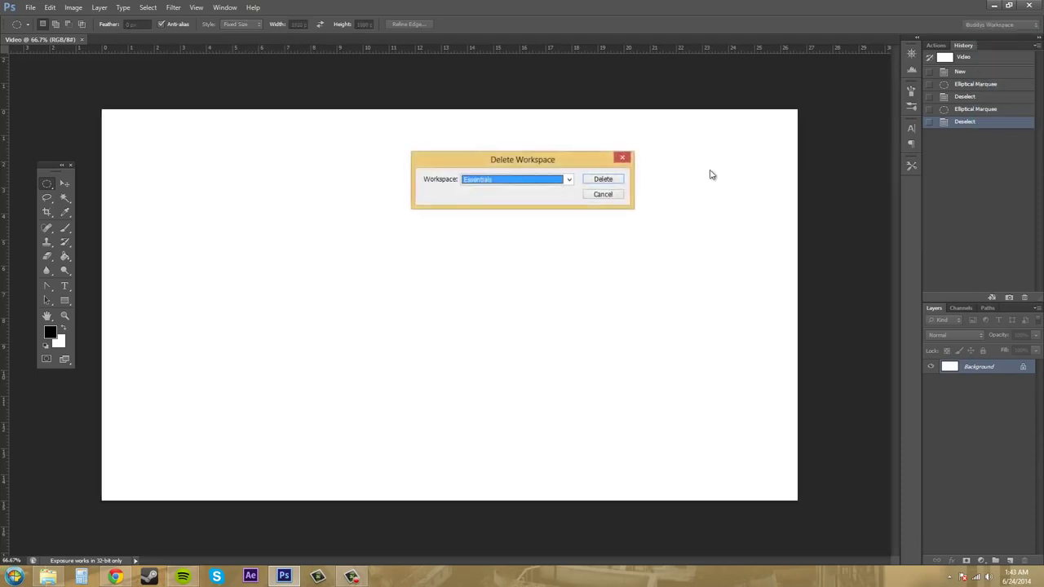
{"action": "left_click", "coordinate": [527, 181]}
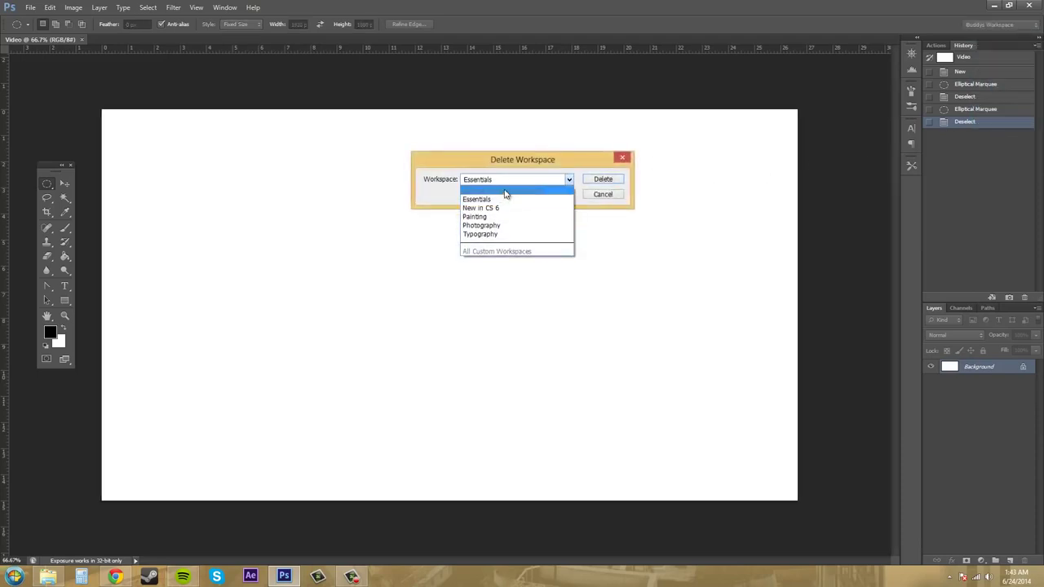
{"action": "left_click", "coordinate": [510, 196]}
{"action": "left_click", "coordinate": [509, 180]}
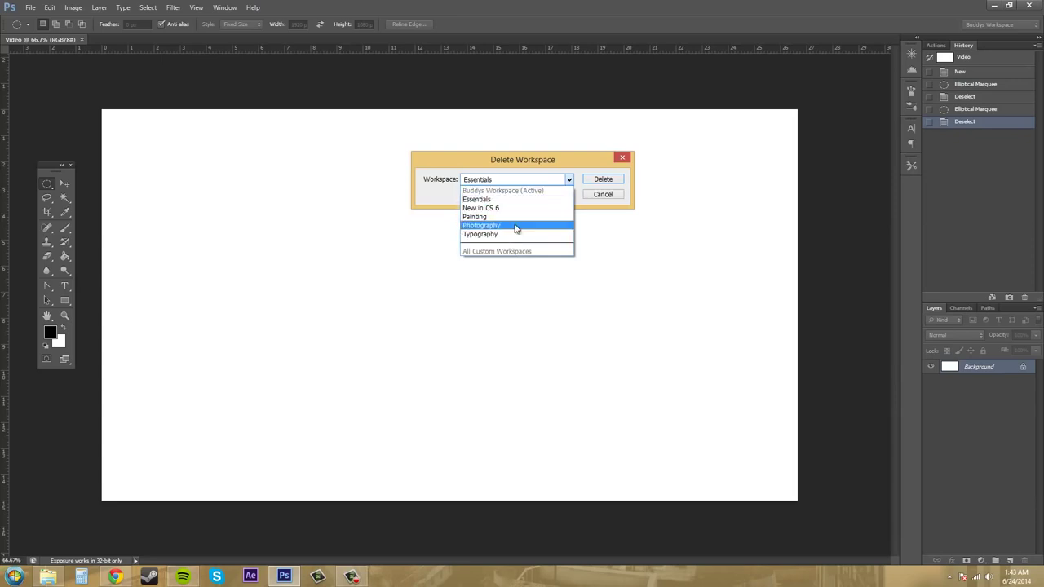
{"action": "left_click", "coordinate": [613, 199]}
{"action": "left_click", "coordinate": [606, 198]}
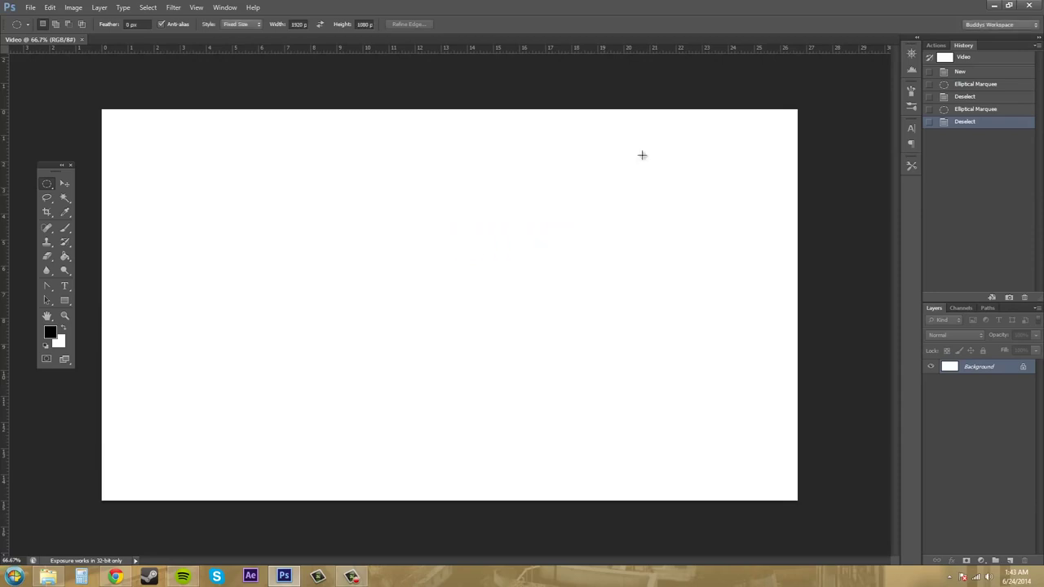
- Switch to Essentials, then delete Buddys Workspace and confirm the deletion
{"action": "left_click", "coordinate": [1008, 26]}
{"action": "left_click", "coordinate": [993, 32]}
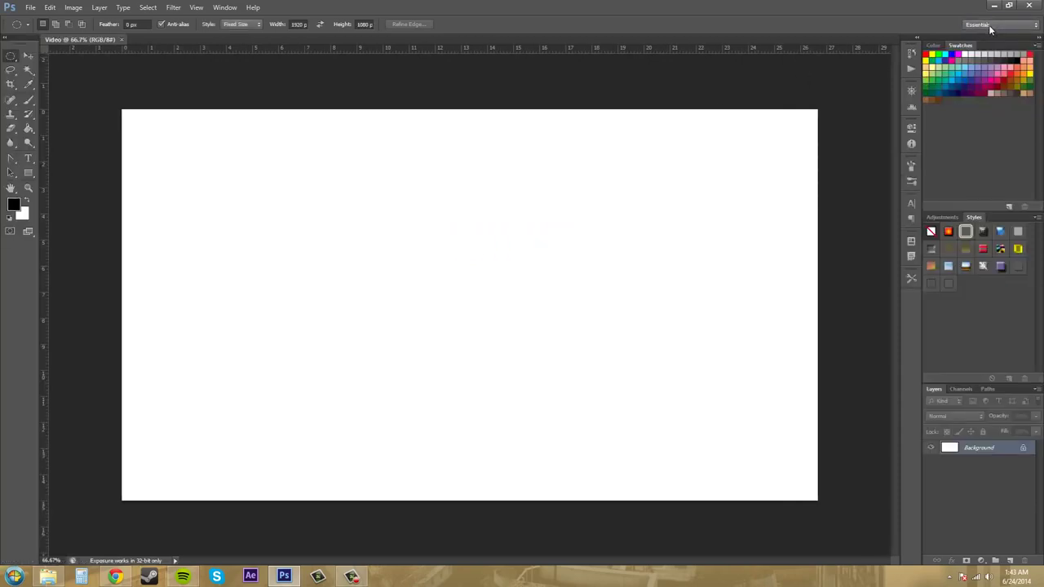
{"action": "left_click", "coordinate": [990, 26]}
{"action": "left_click", "coordinate": [975, 134]}
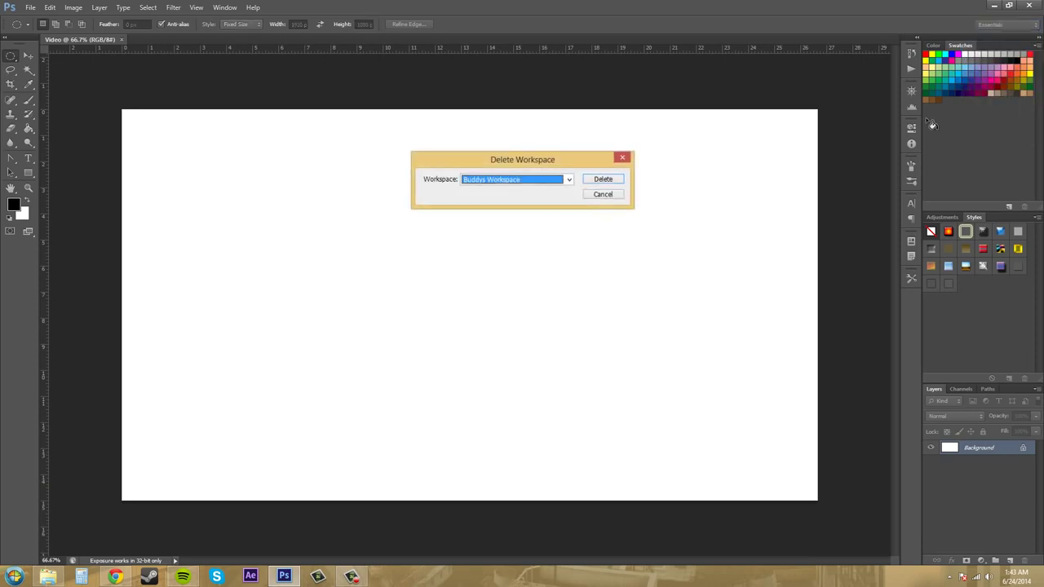
{"action": "left_click", "coordinate": [526, 180]}
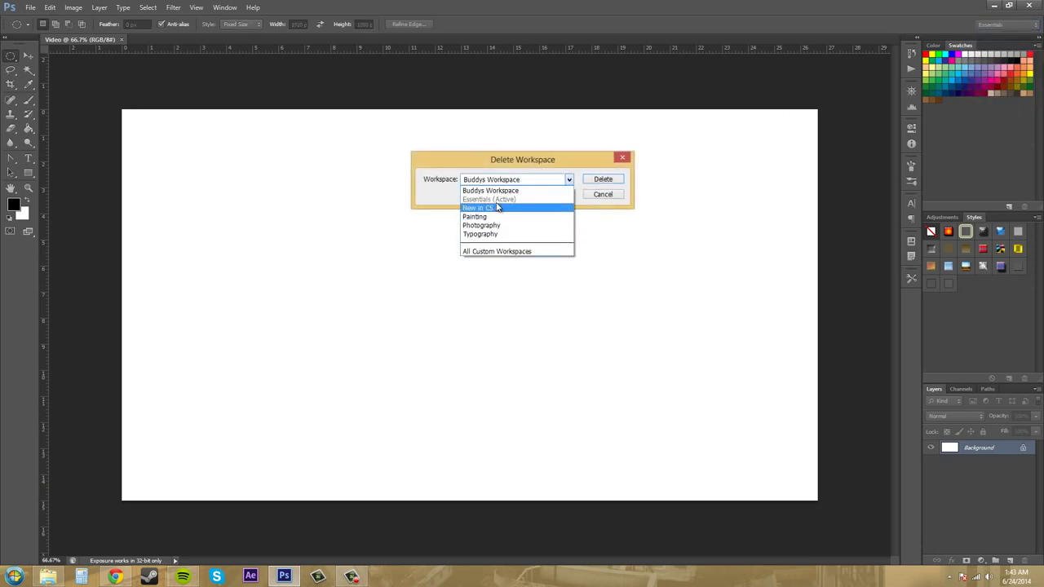
{"action": "left_click", "coordinate": [493, 190]}
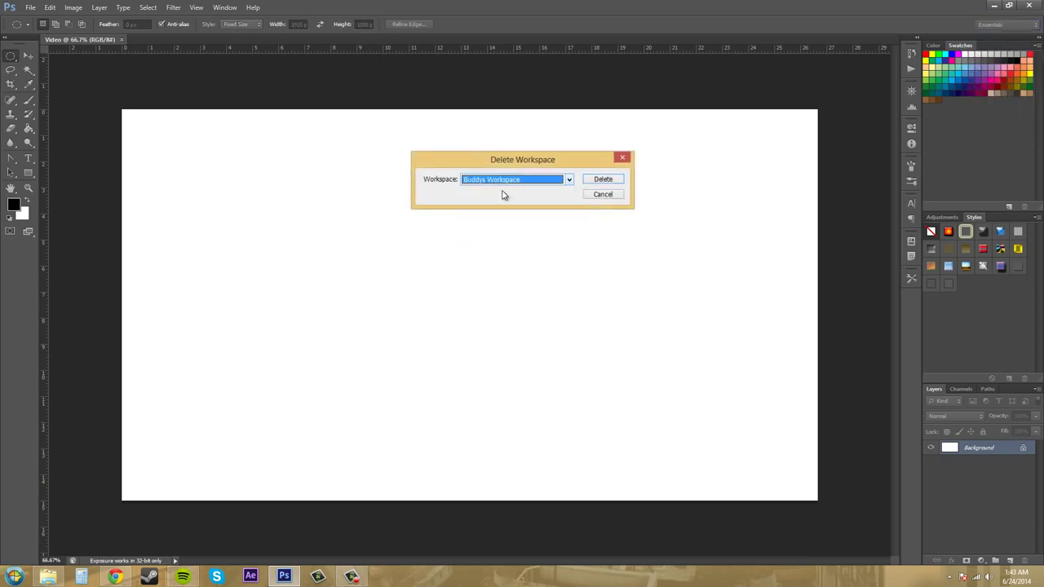
{"action": "left_click", "coordinate": [604, 180]}
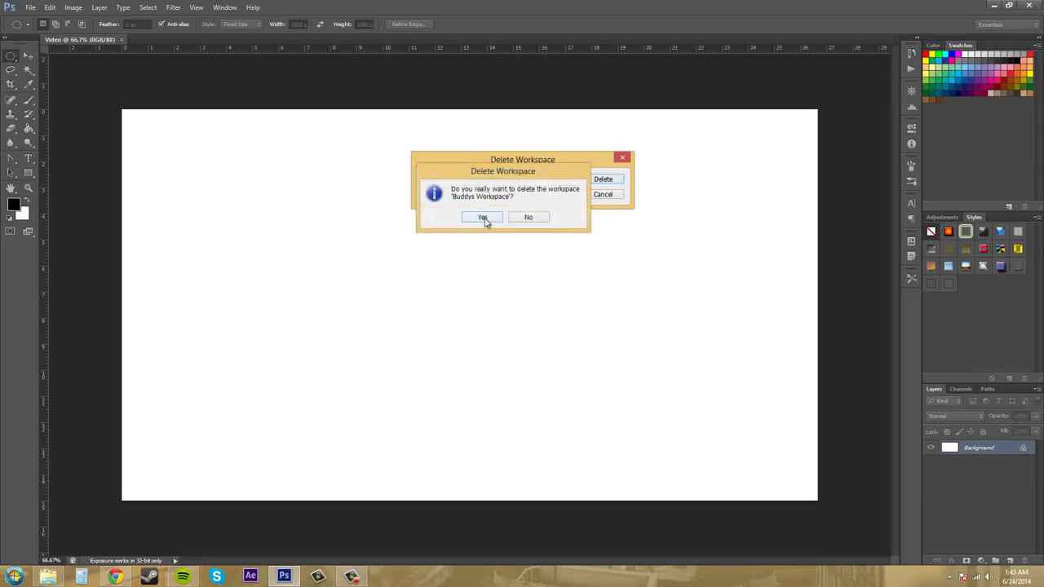
{"action": "left_click", "coordinate": [483, 219]}
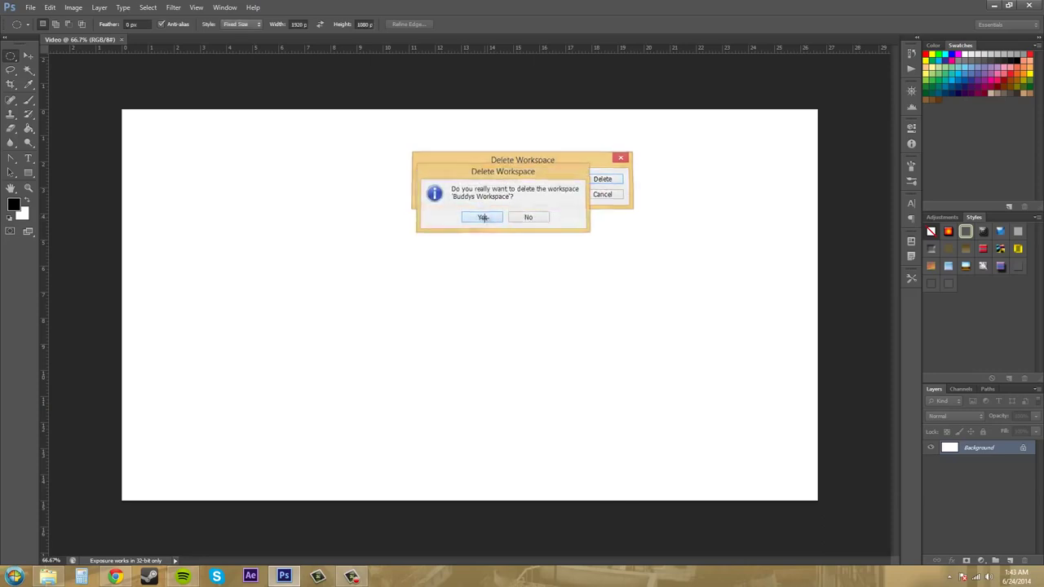
{"action": "left_click", "coordinate": [1008, 25]}
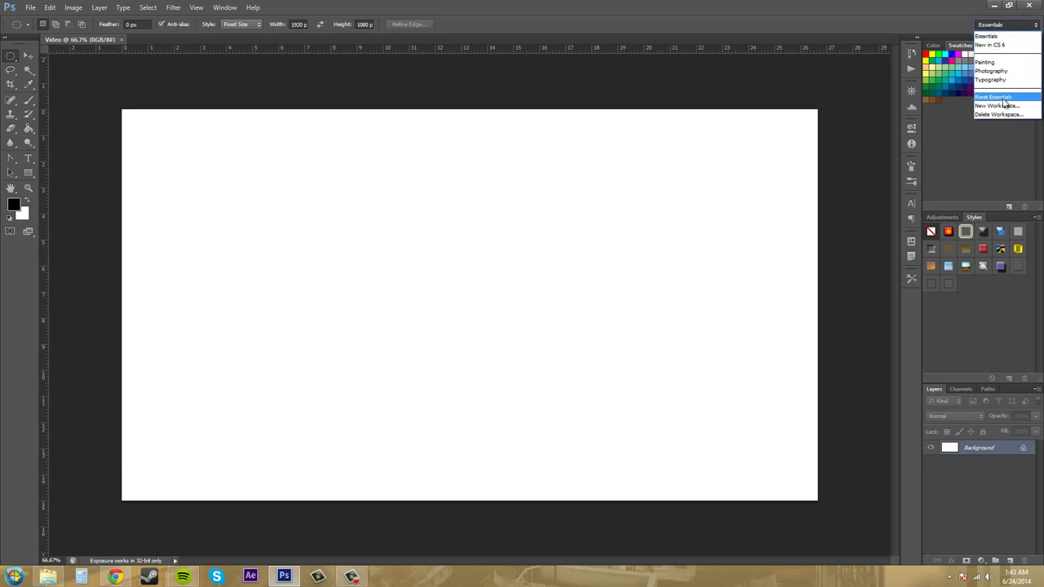
{"action": "left_click", "coordinate": [994, 49]}
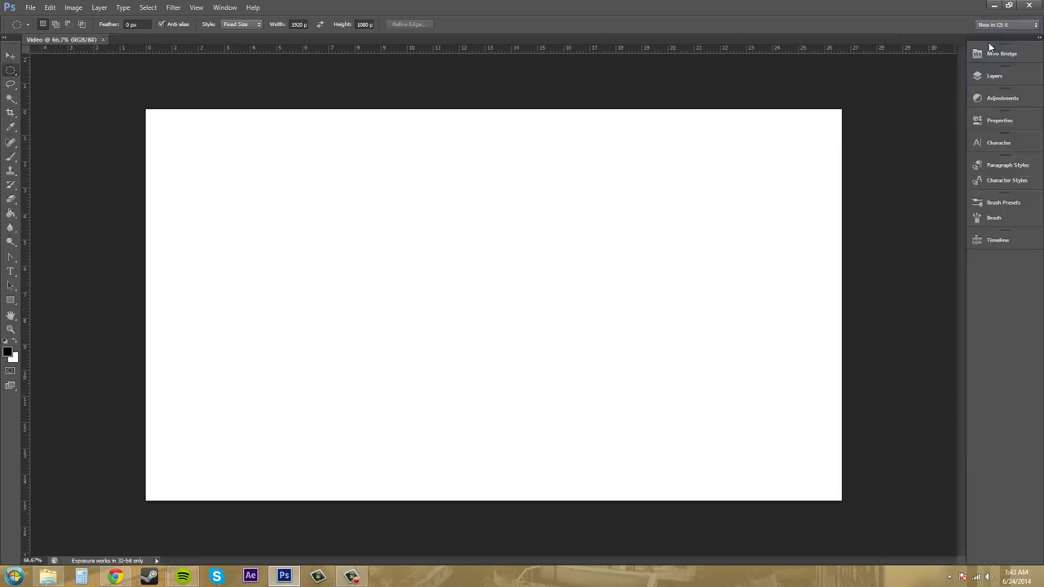
{"action": "left_click", "coordinate": [1002, 27]}
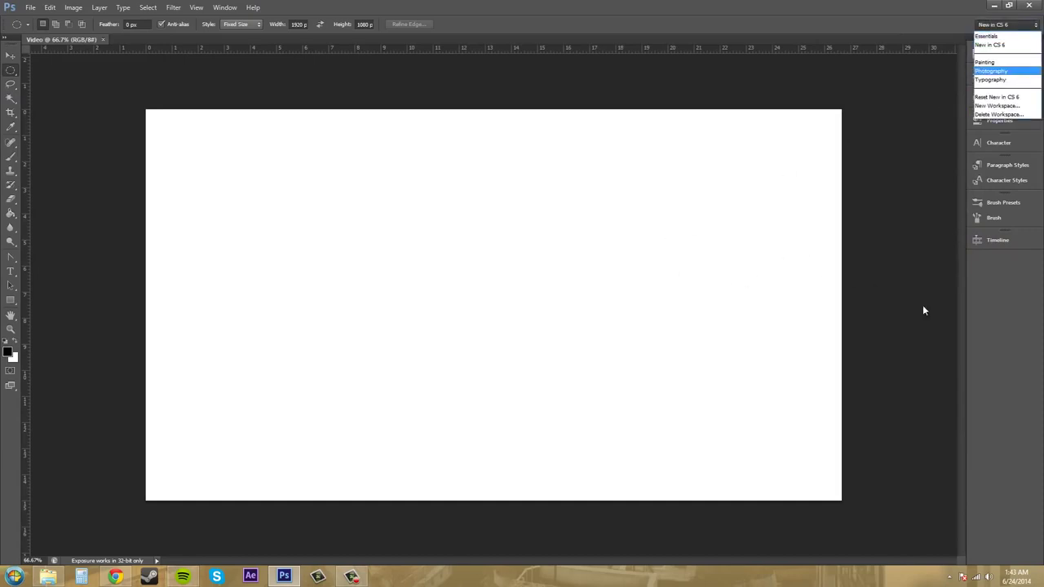
{"action": "left_click", "coordinate": [987, 296]}
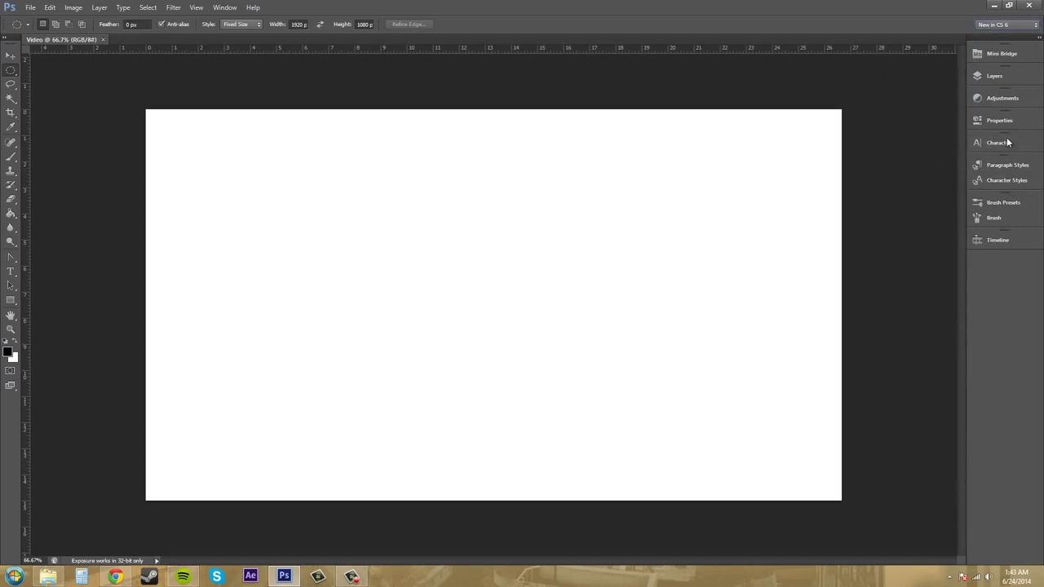
{"action": "left_click", "coordinate": [1012, 25]}
{"action": "left_click", "coordinate": [993, 32]}
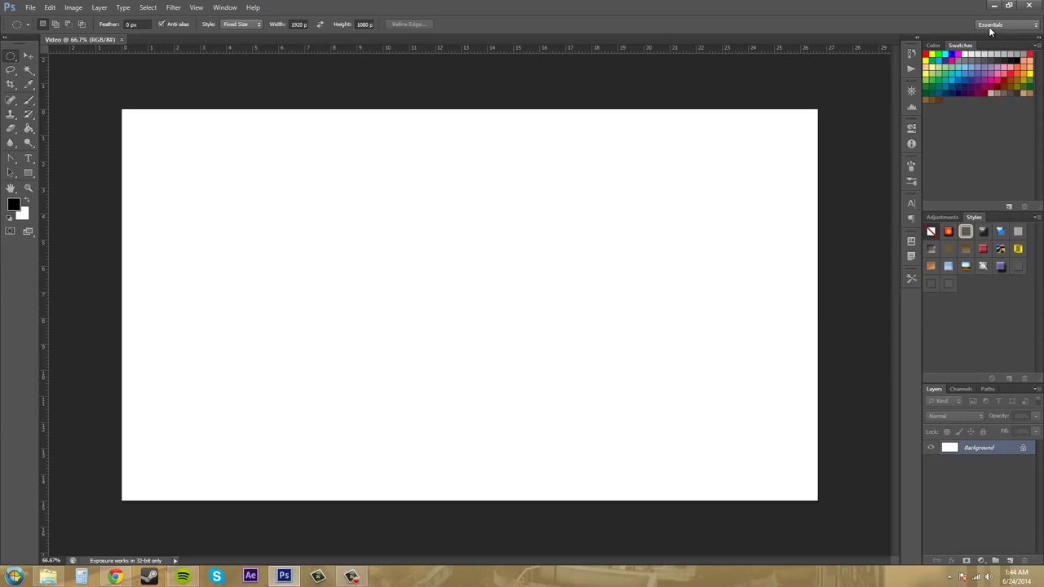
{"action": "left_click", "coordinate": [991, 26]}
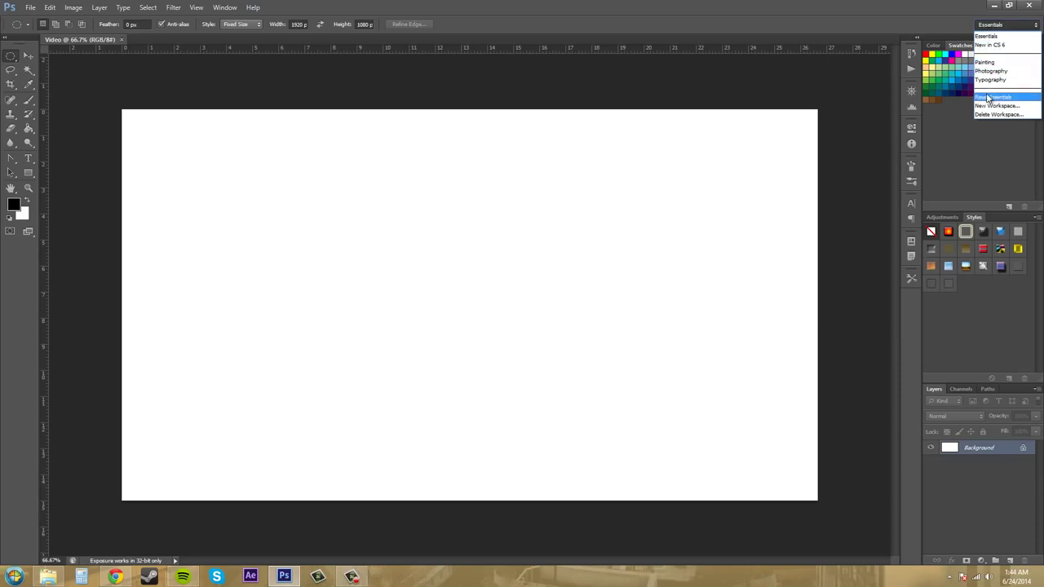
{"action": "left_click", "coordinate": [967, 178]}
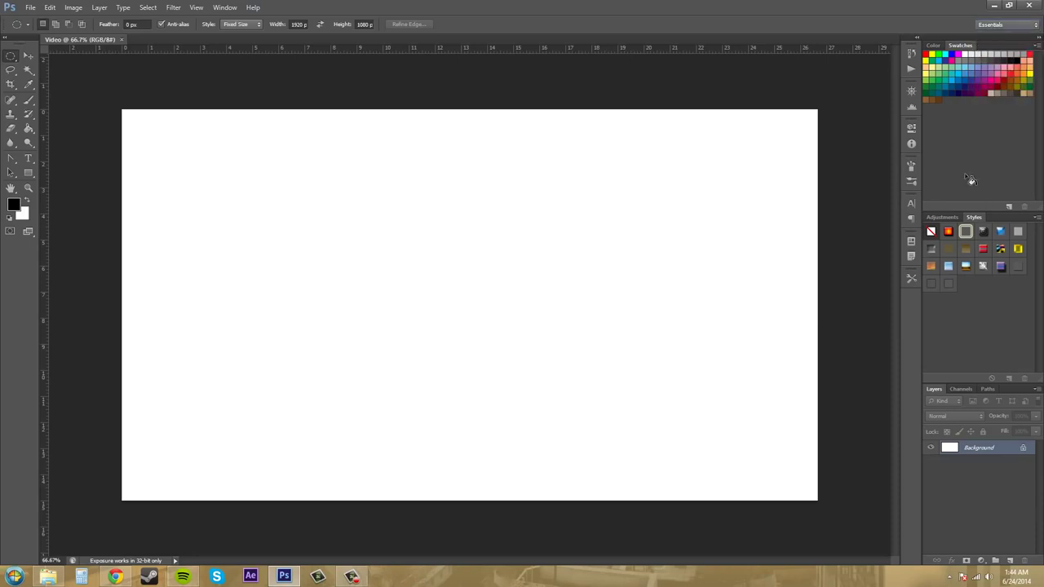